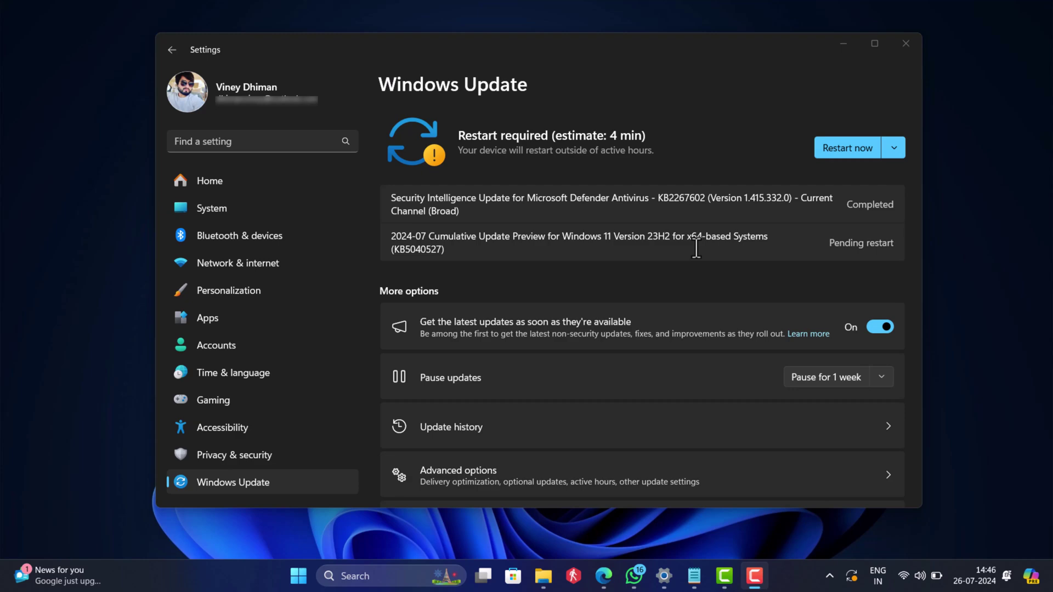
View the KB5040527 article's Known issues and highlight the BitLocker recovery symptom text.
click(843, 44)
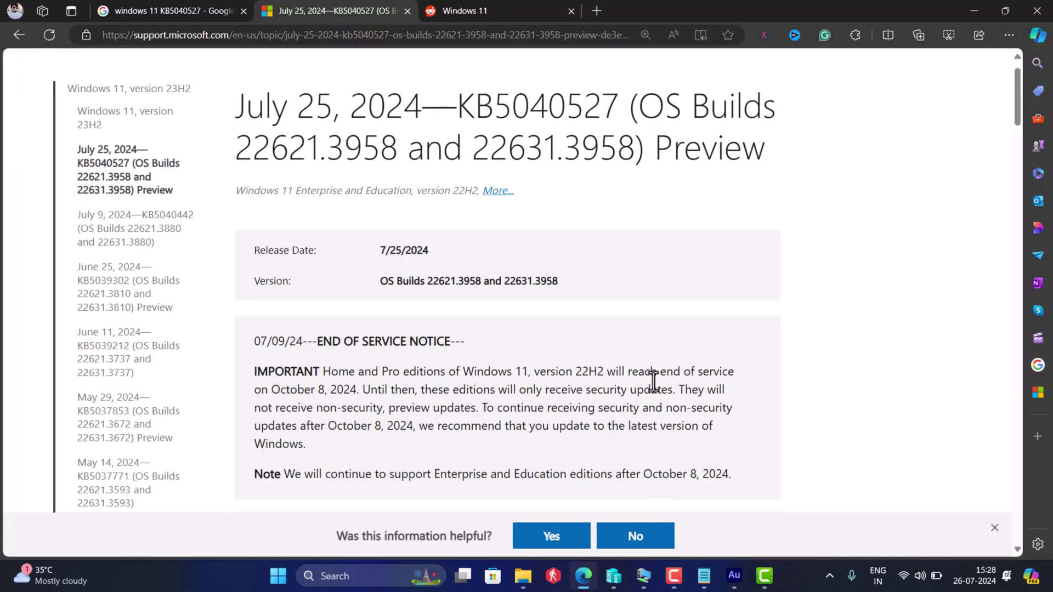
scroll(653, 381, down, 1)
scroll(653, 381, down, 5)
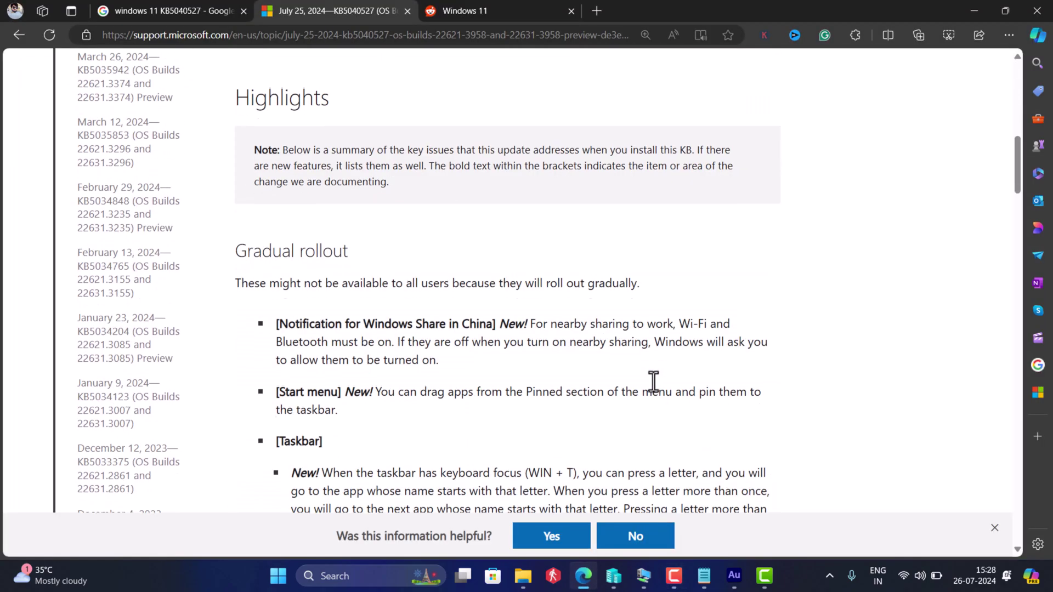
scroll(653, 381, down, 2)
scroll(653, 381, down, 1)
scroll(653, 380, down, 5)
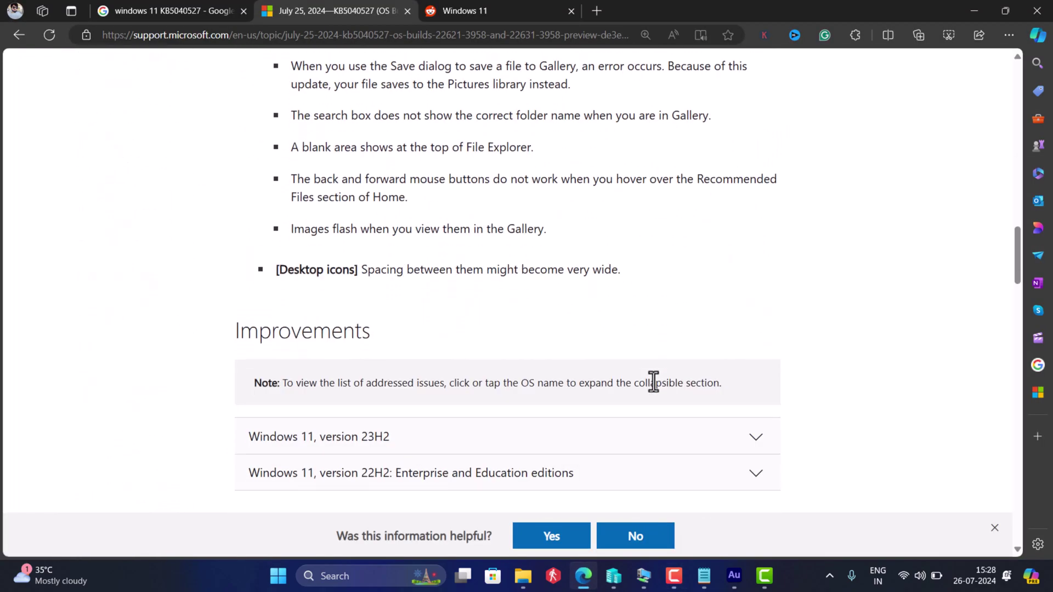
click(963, 11)
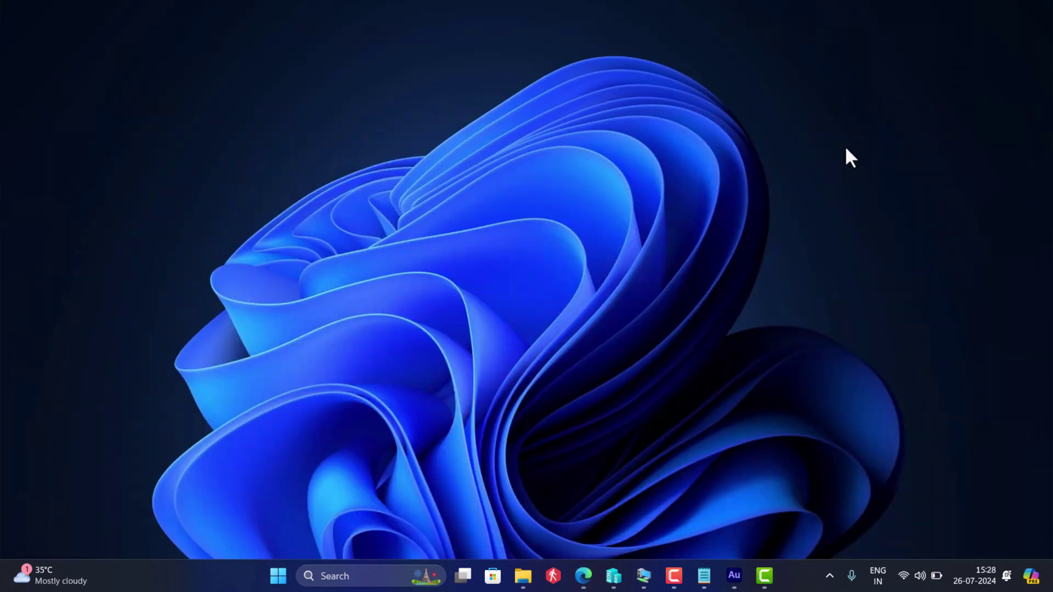
mouse_move(583, 577)
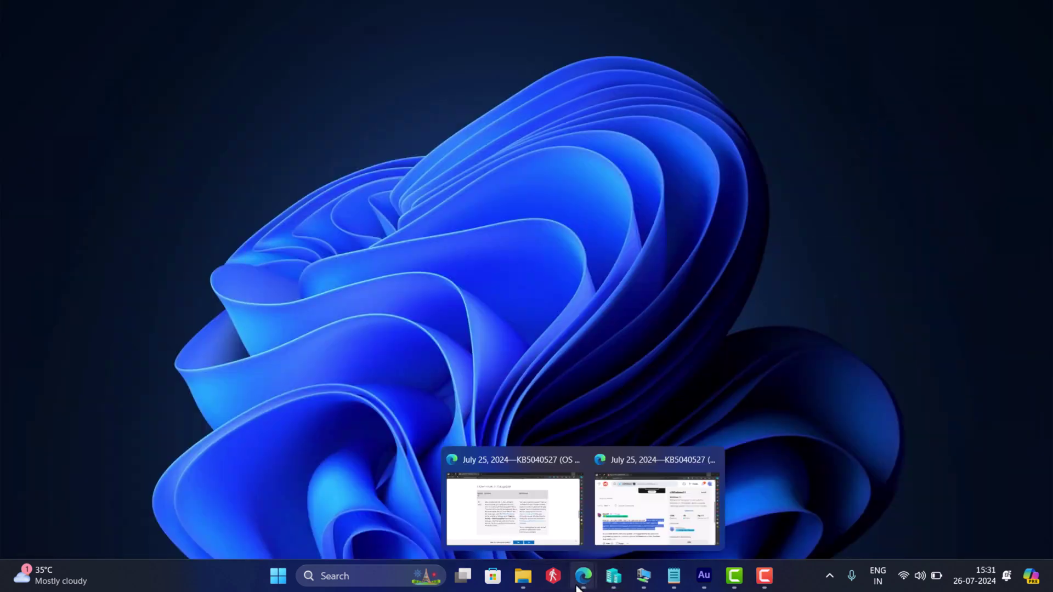
click(529, 527)
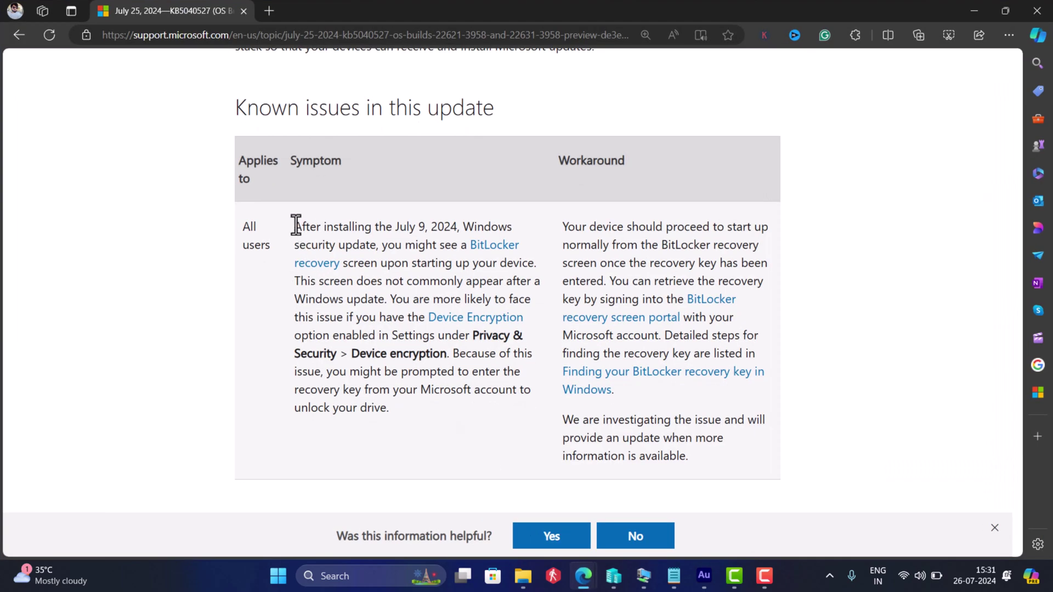
mouse_move(295, 228)
mouse_down()
mouse_move(452, 390)
mouse_move(456, 409)
mouse_up()
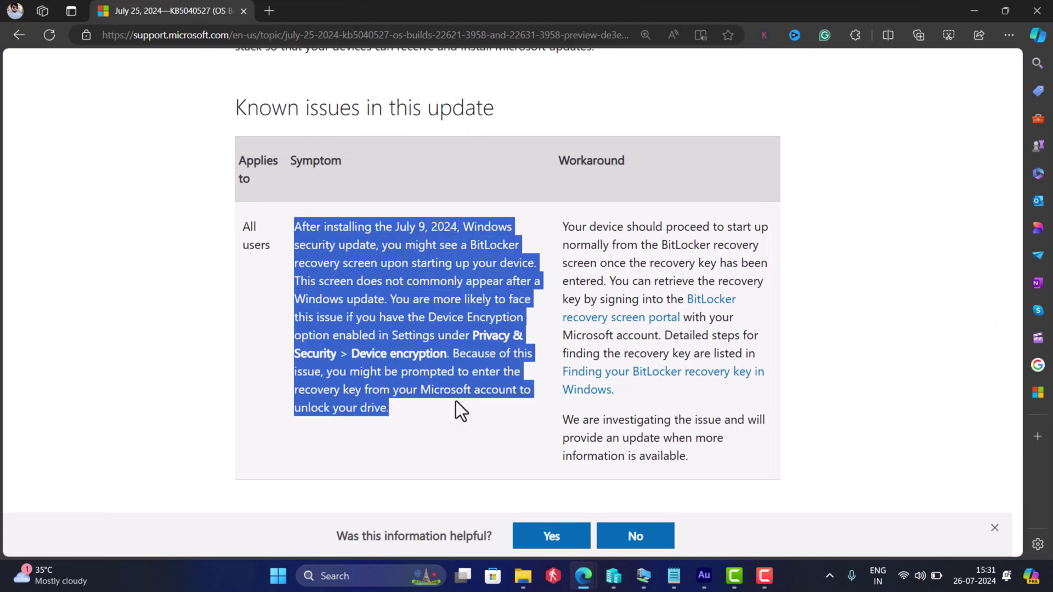
click(663, 246)
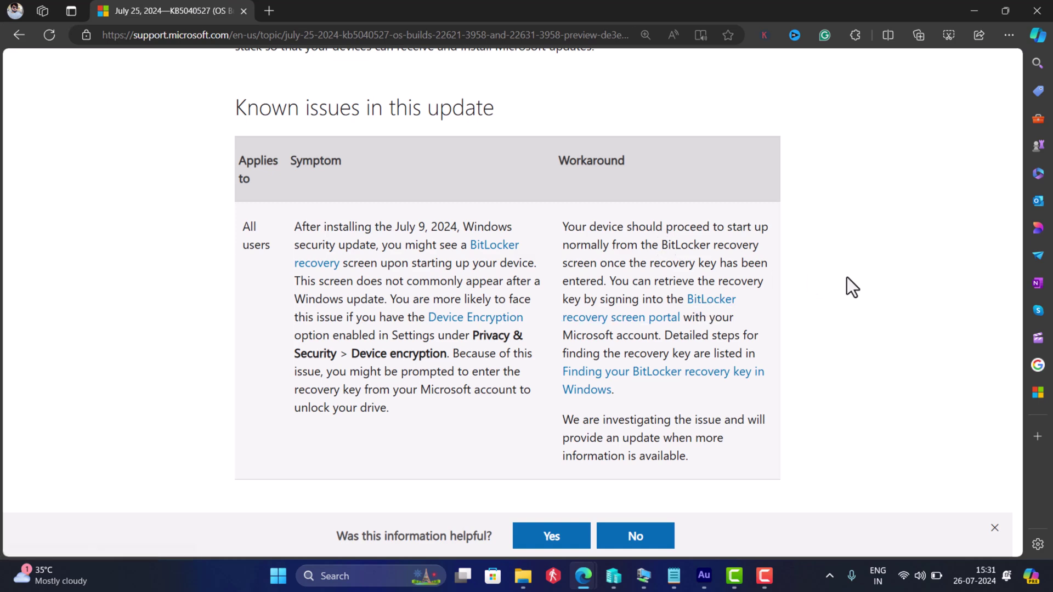
Show the r/Windows11 thread calling KB5040527 optional, then leave only the desktop.
click(975, 10)
click(650, 524)
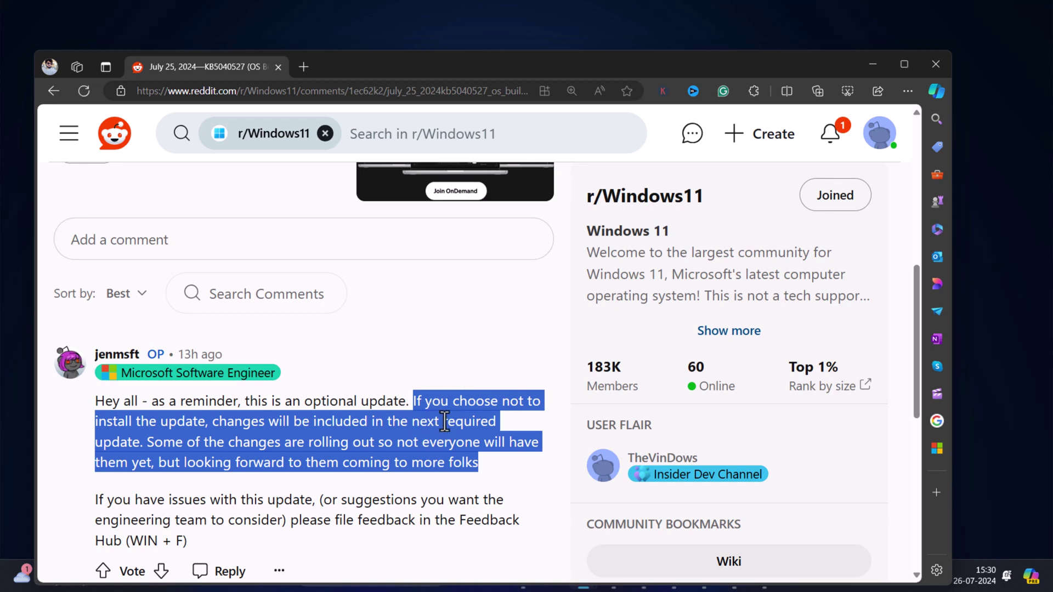
click(871, 64)
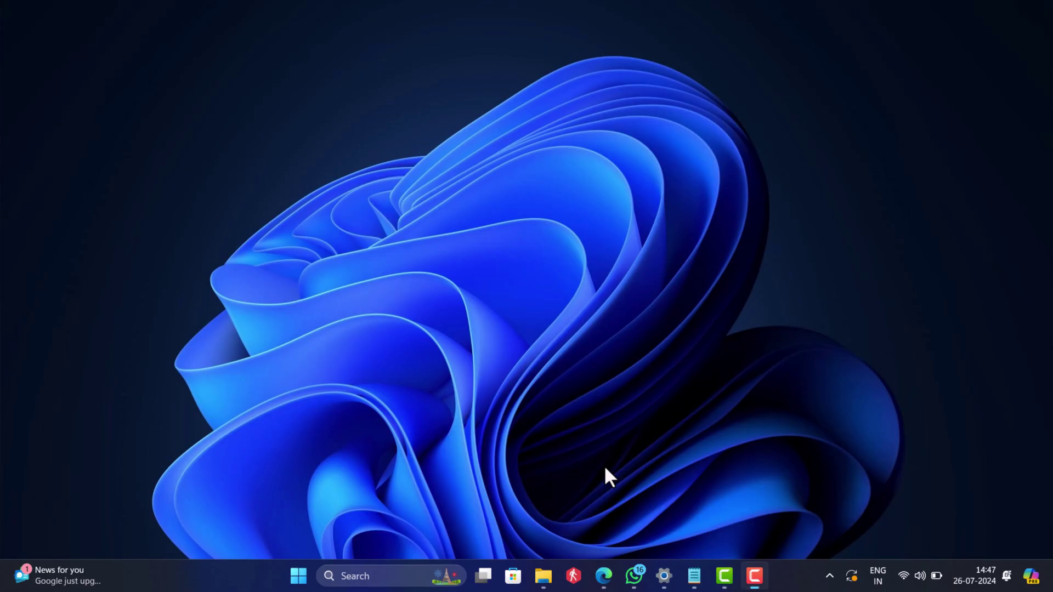
Download the KB5040527 23H2 x64 .msu package from the Update Catalog results.
mouse_move(605, 576)
click(645, 542)
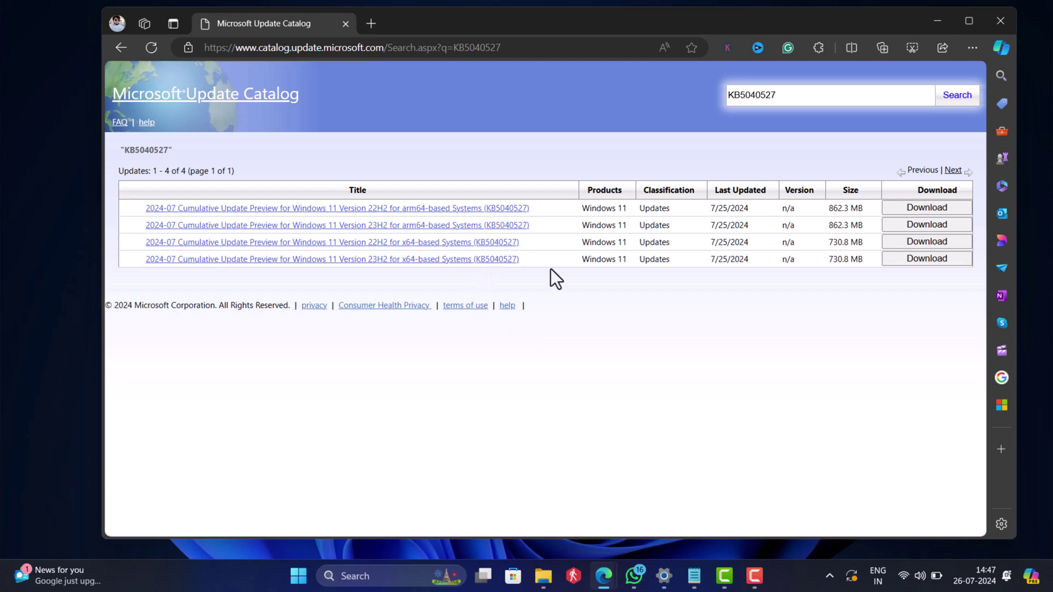
click(934, 260)
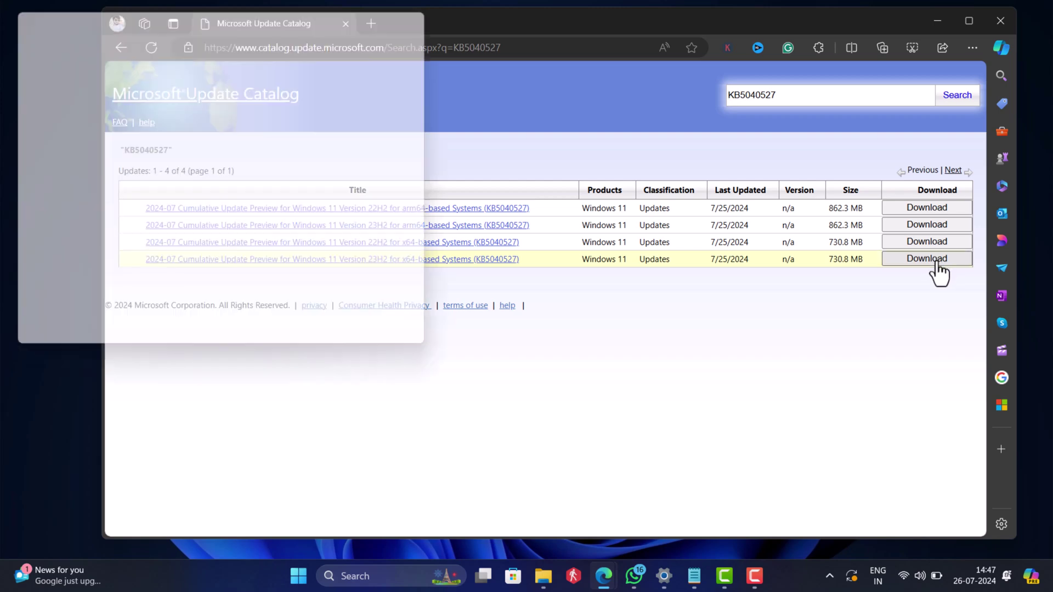
click(188, 176)
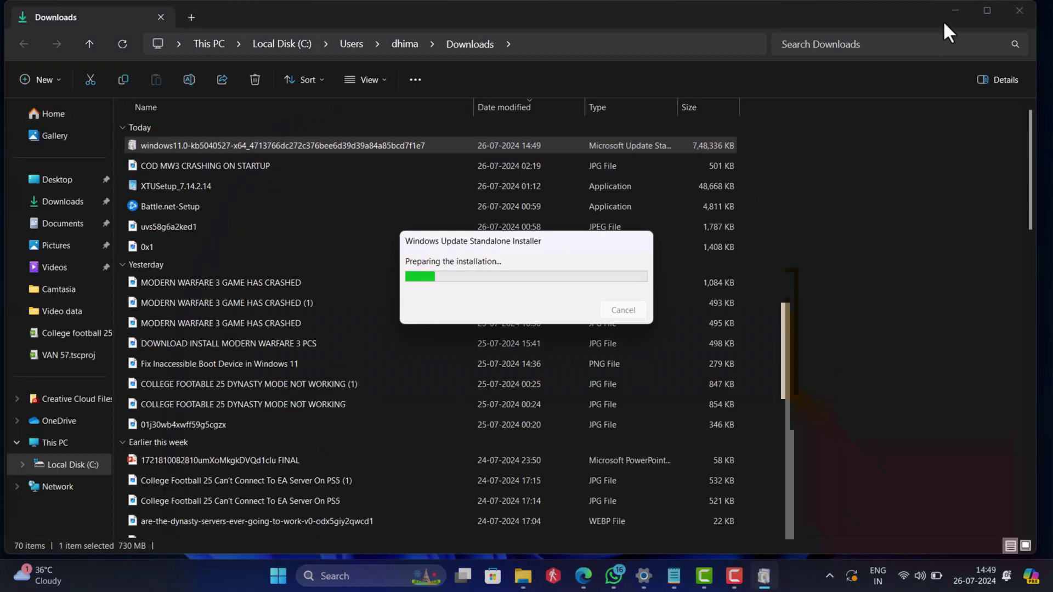
Hide Downloads and Edge so only the KB5040527 standalone installer remains running.
click(948, 20)
click(718, 51)
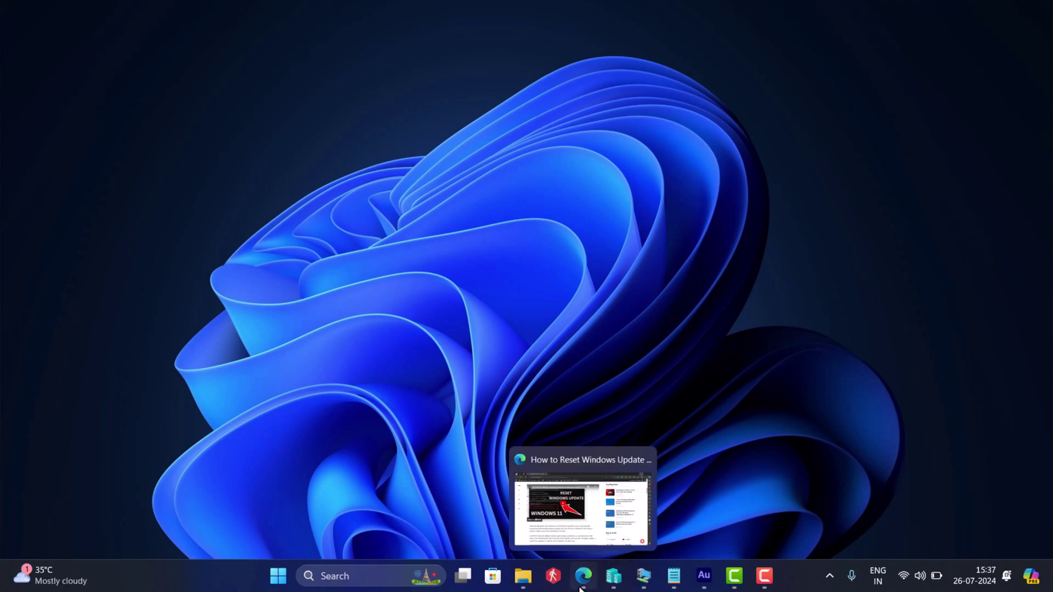
click(548, 519)
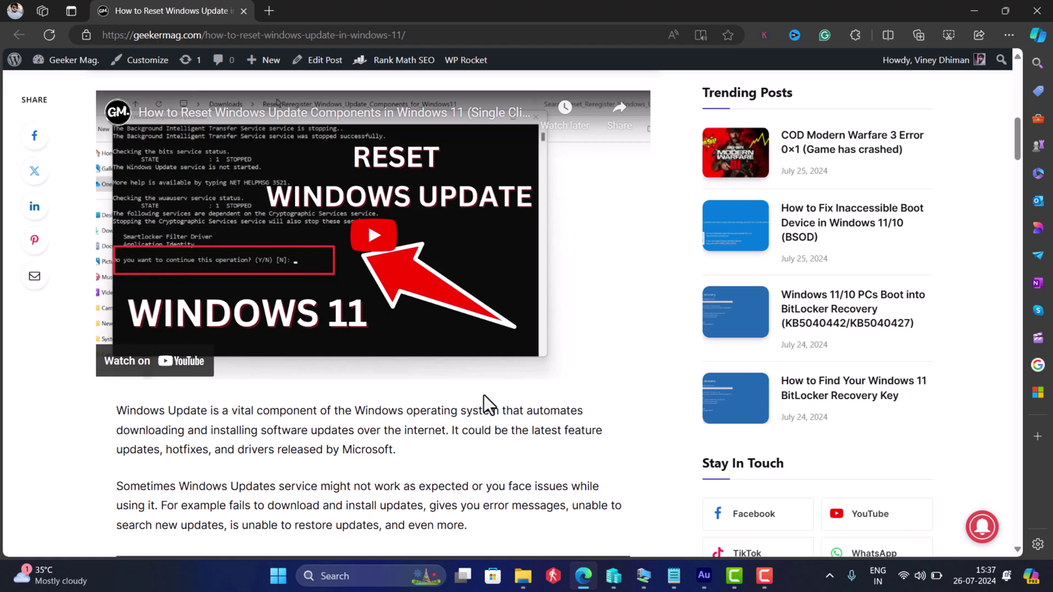
click(972, 10)
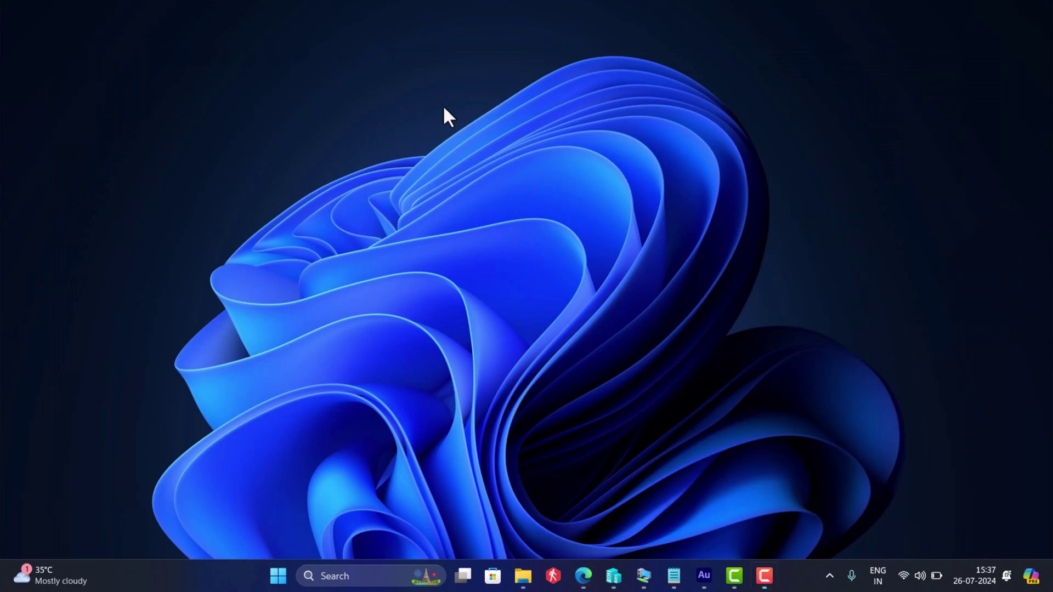